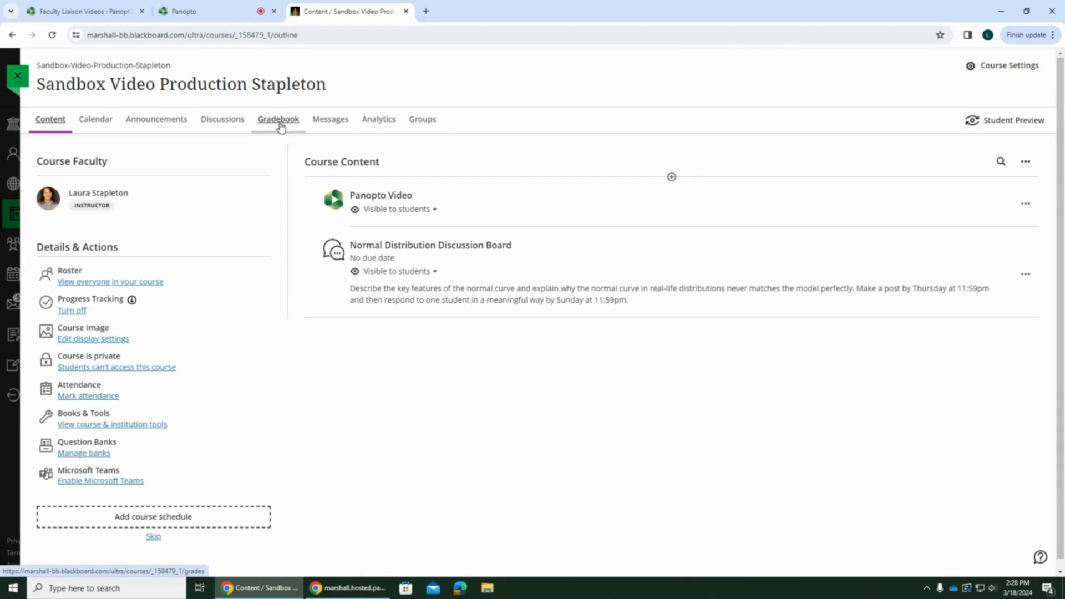
Step: Open the rubric generator for the course rubrics in the gradebook settings
click(275, 123)
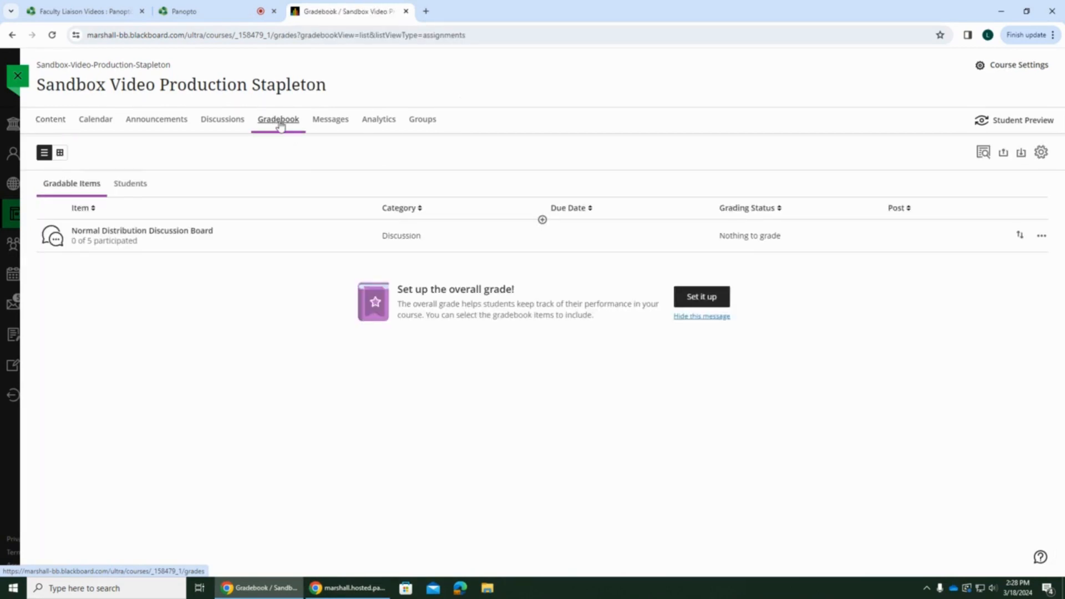
click(1041, 153)
scroll(899, 279, down, 10)
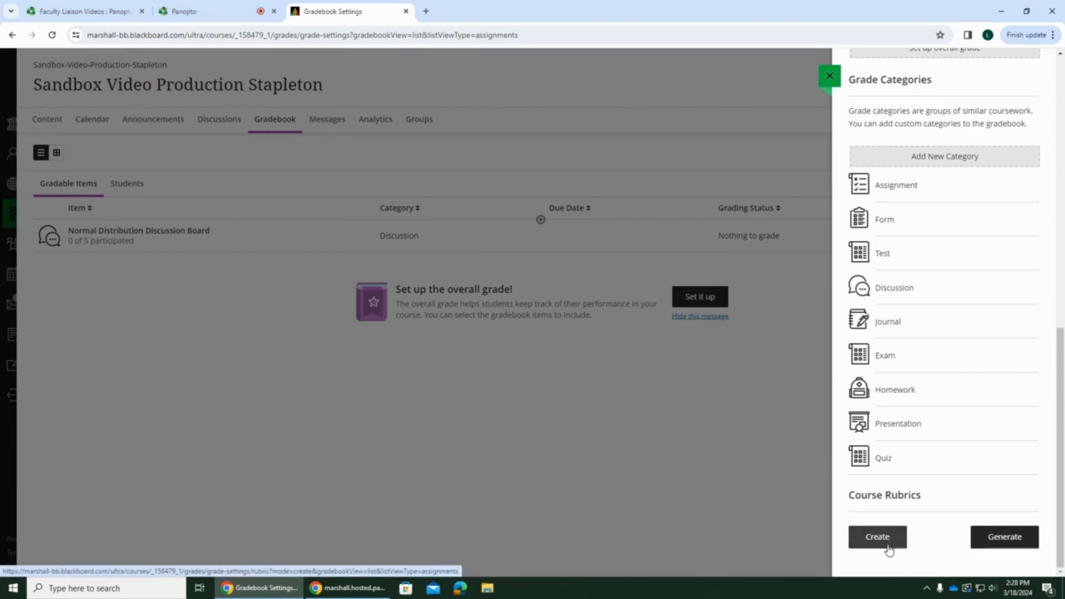
click(1005, 537)
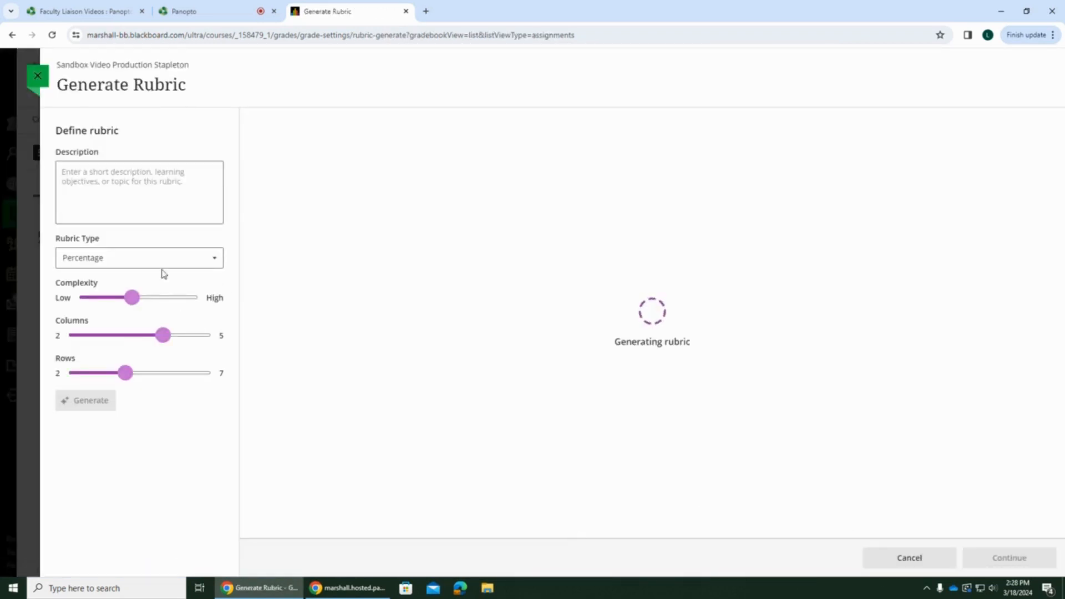
Step: Generate a rubric with the Points type, look through its preview and continue to the rubric editor
click(167, 260)
click(78, 326)
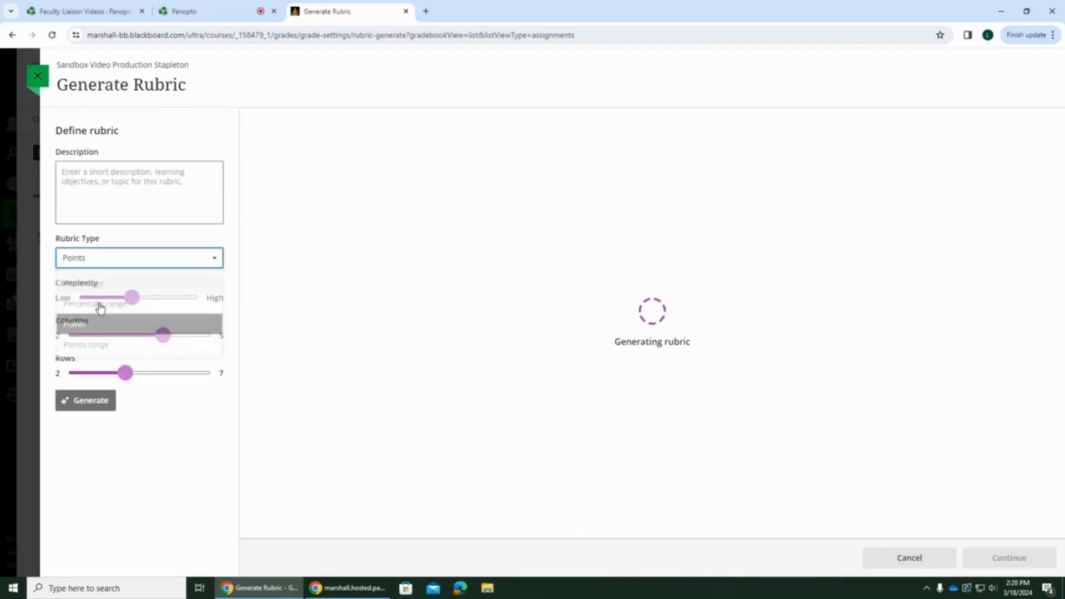
click(89, 402)
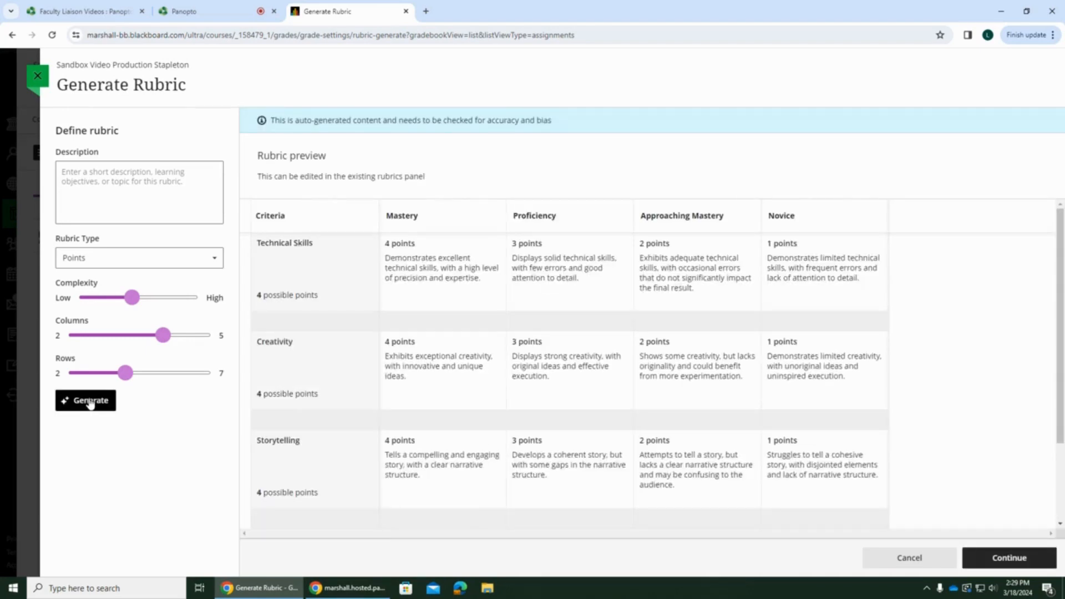
scroll(336, 374, down, 2)
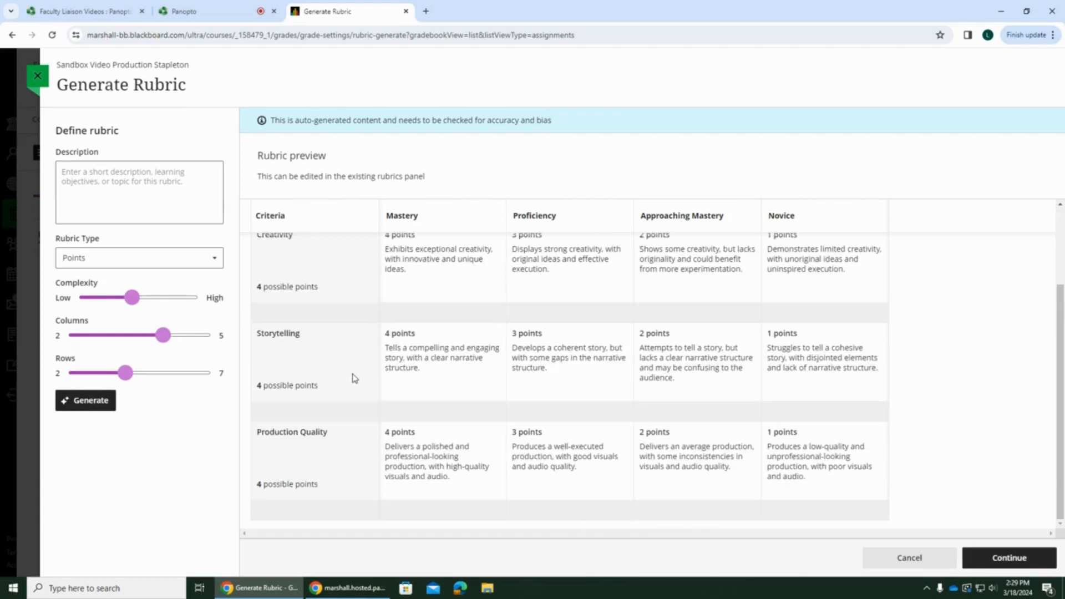
scroll(406, 418, up, 2)
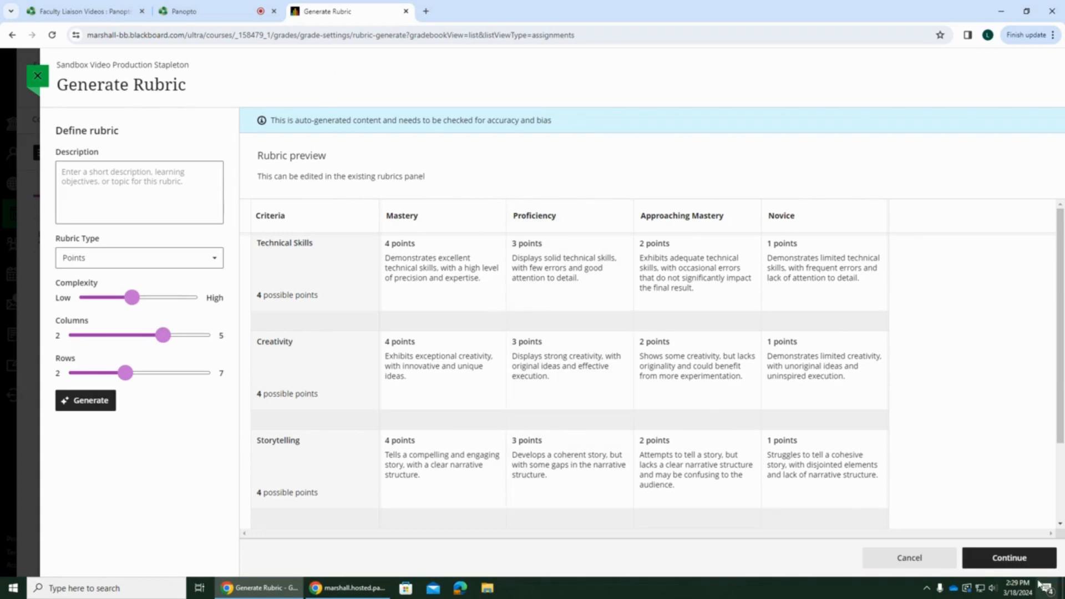
click(1025, 561)
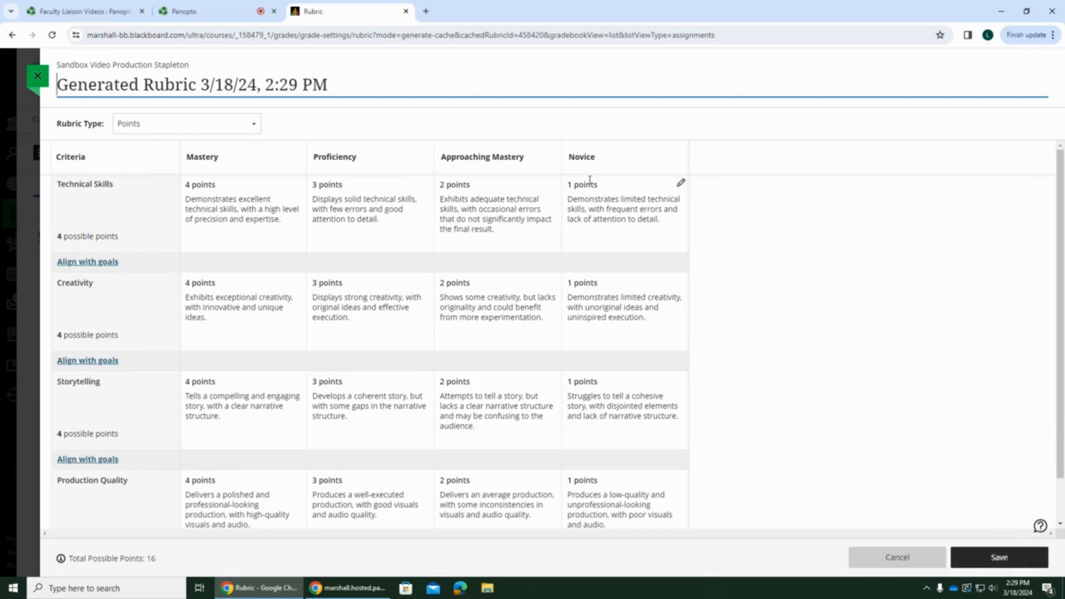
Step: Rename the generated rubric to "Production Rubric"
drag(330, 86, 47, 93)
text(Pro)
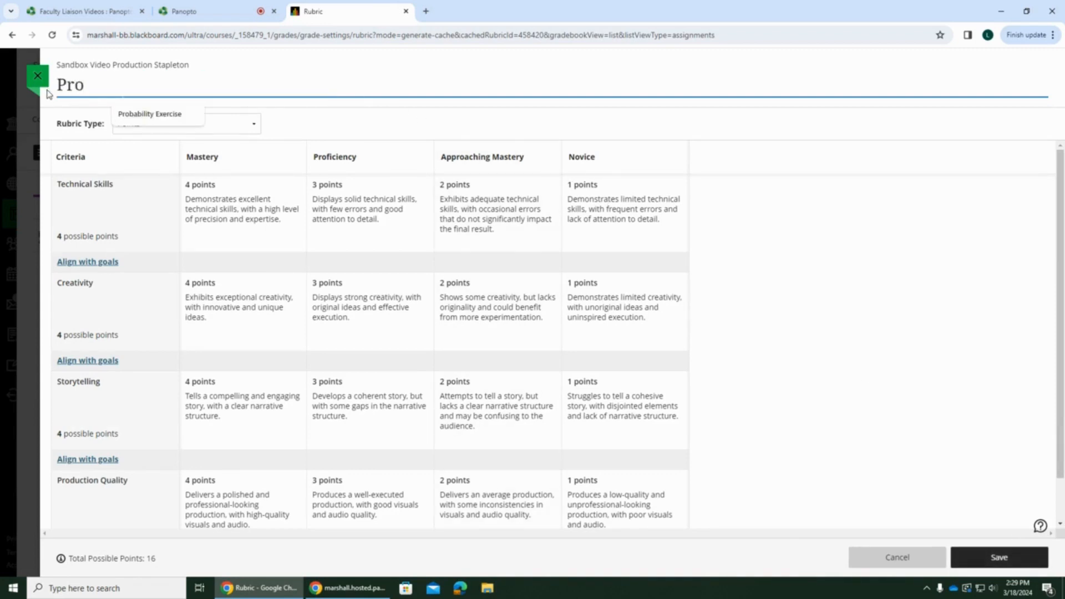
text(duction )
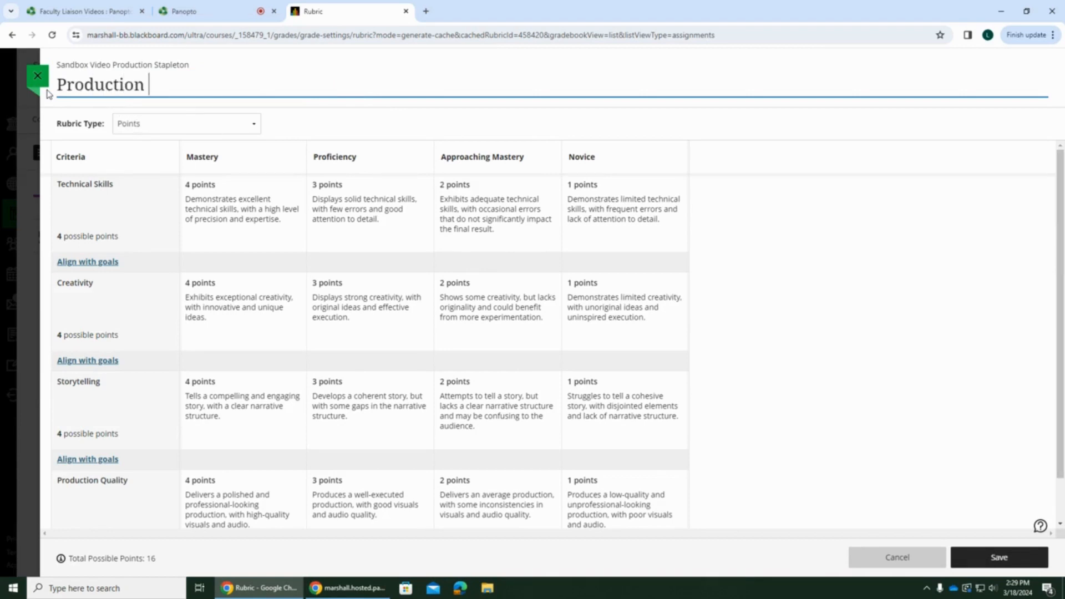
text(Rubric)
key(Return)
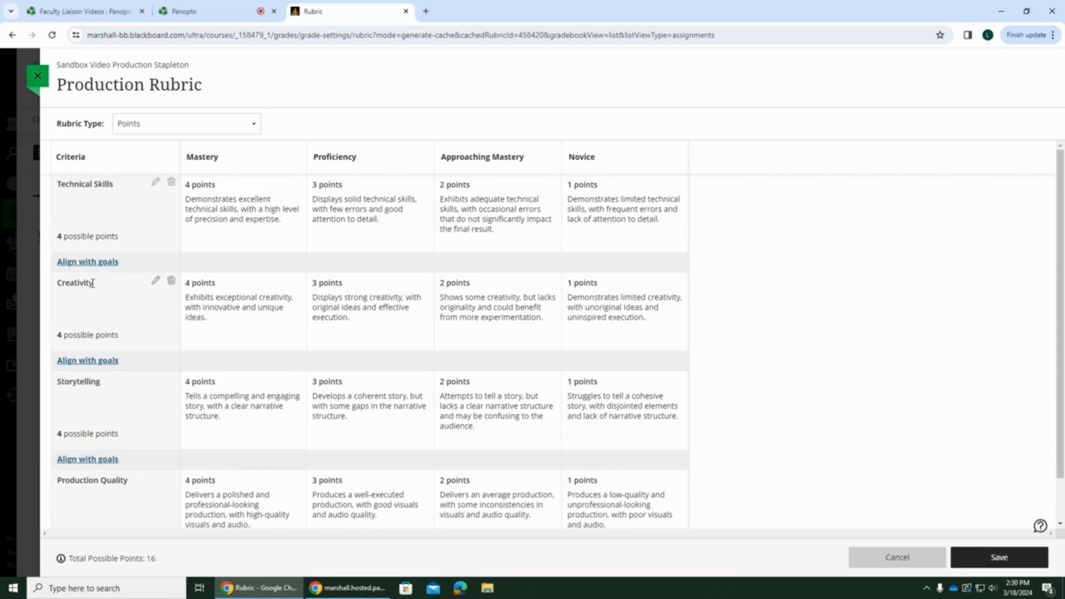
Step: Open the names of the four rubric criteria for editing and leave the editing fields
click(157, 282)
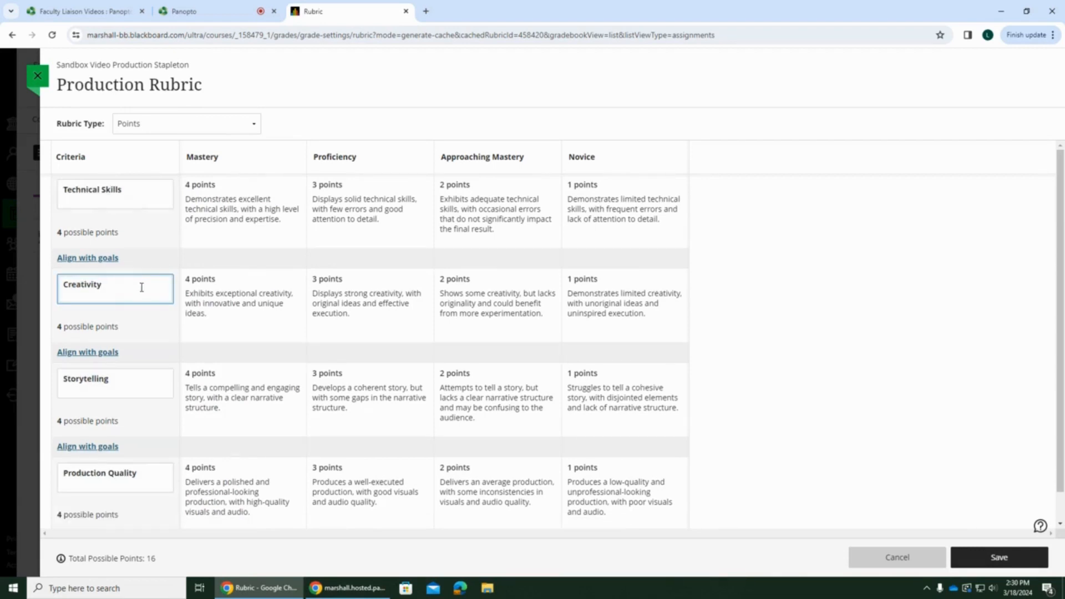
click(151, 189)
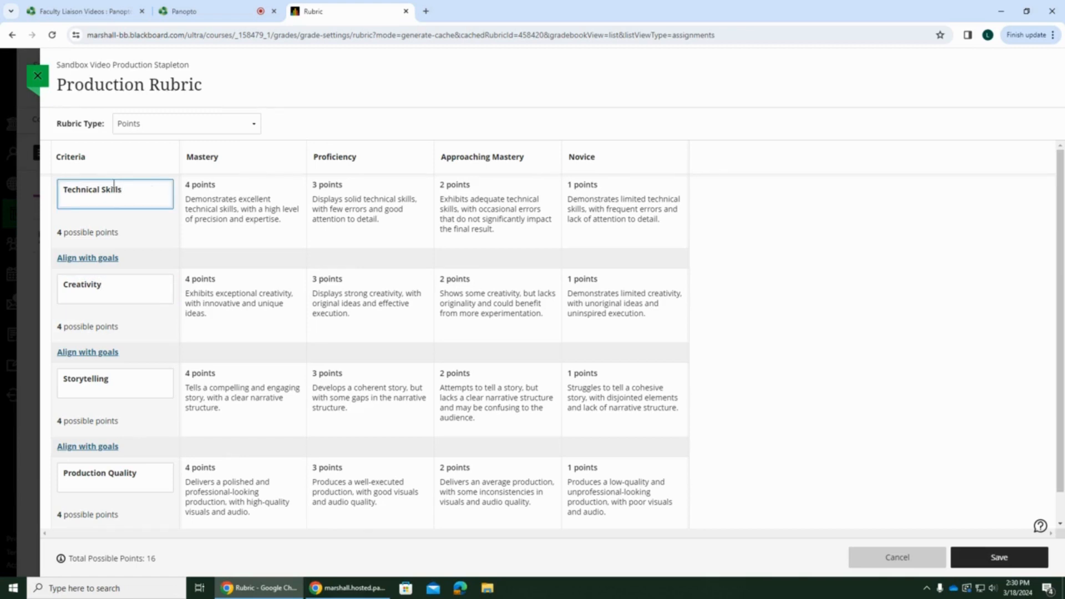
click(96, 388)
click(95, 473)
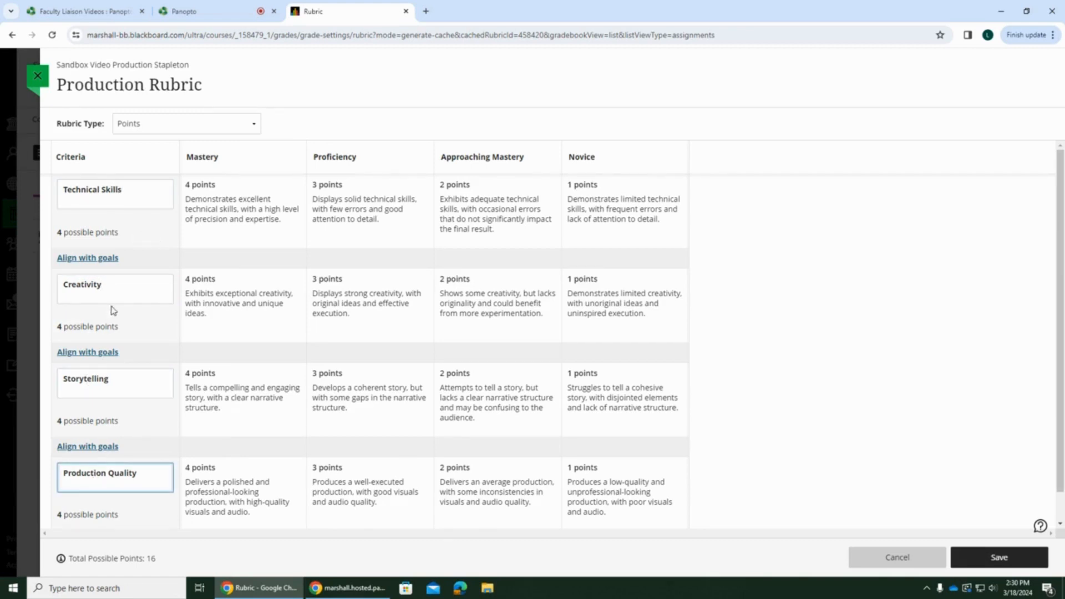
scroll(117, 407, down, 1)
scroll(96, 410, up, 1)
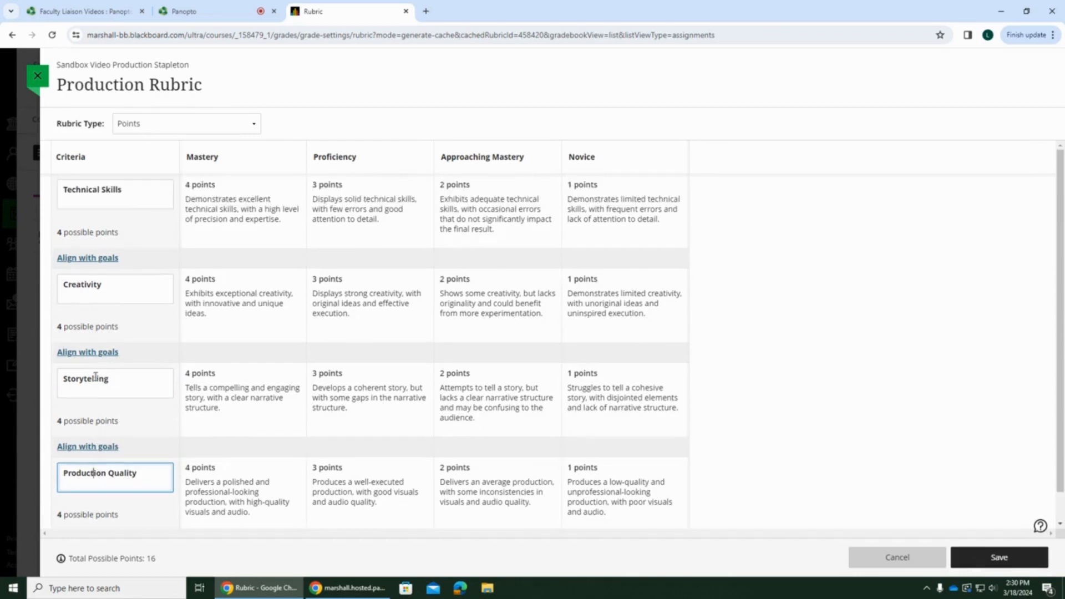
click(241, 213)
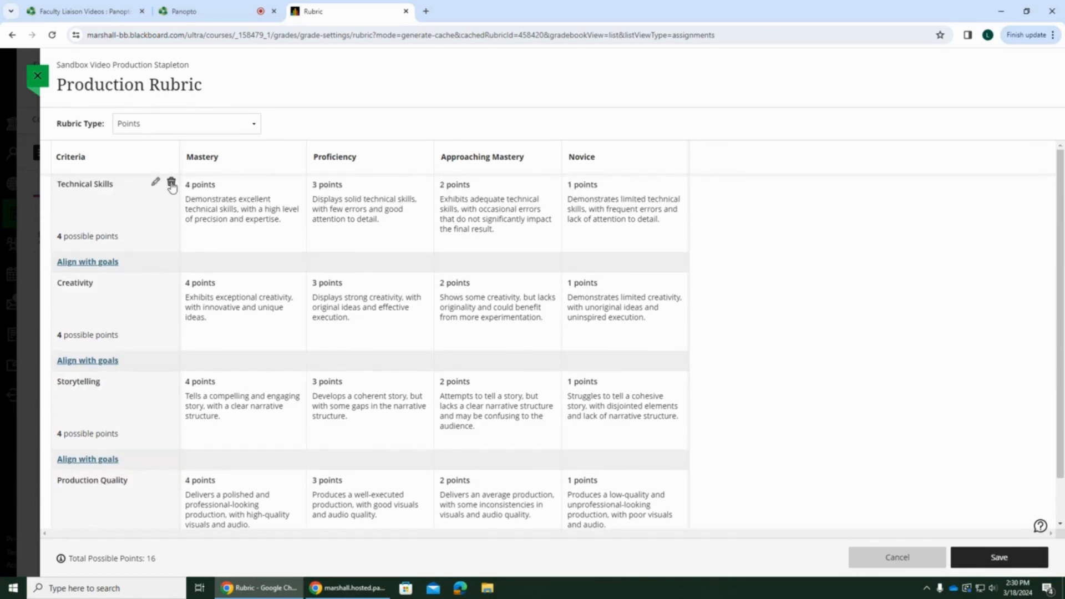
Step: Delete the Technical Skills criterion from the rubric
click(171, 184)
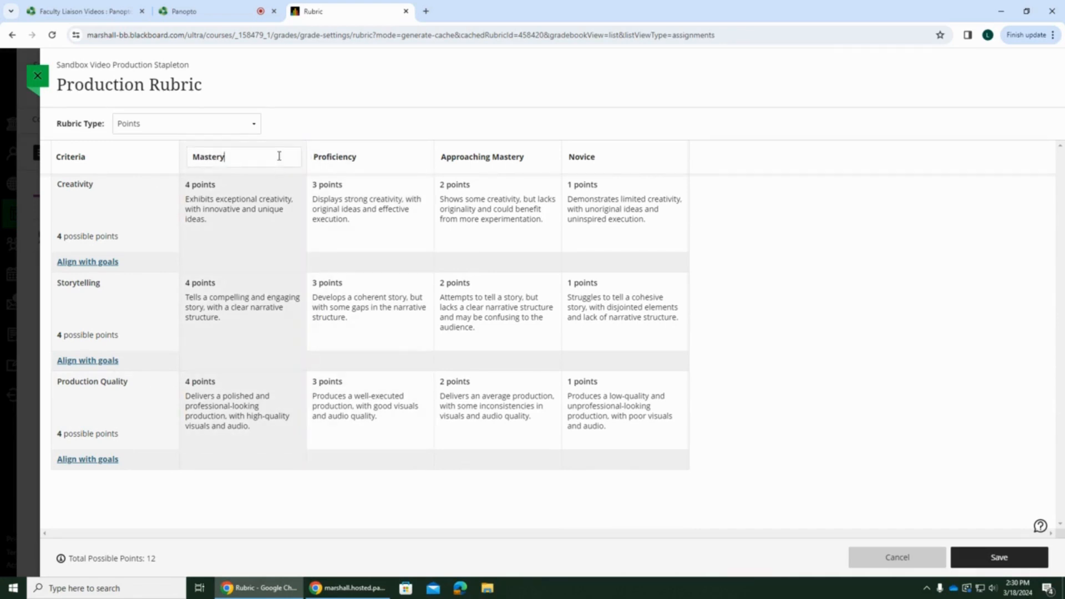
Step: Open the performance level headings Proficiency, Approaching Mastery and Novice for editing
click(407, 157)
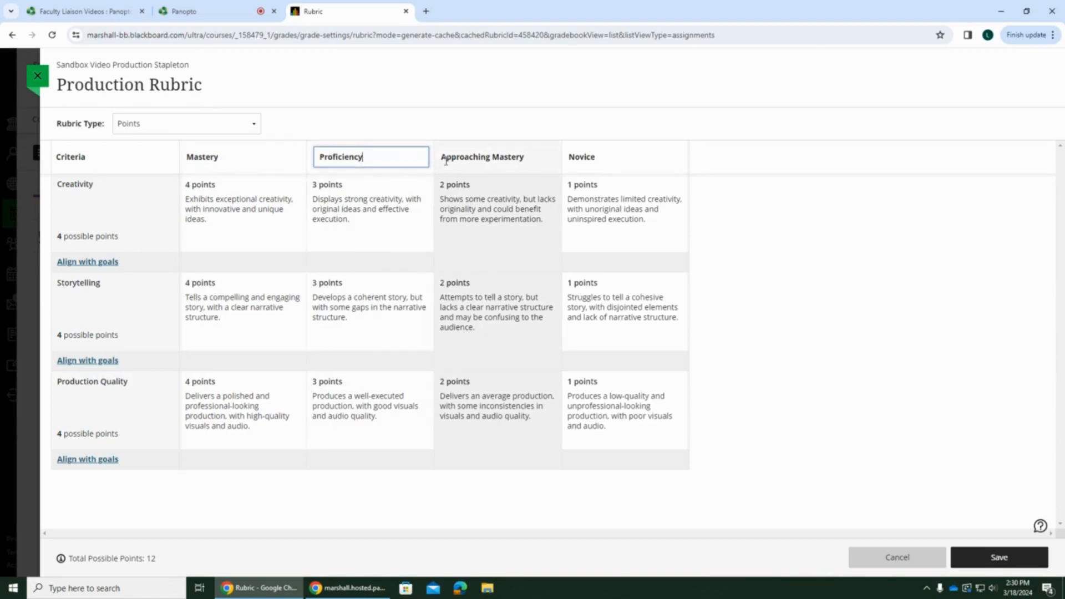
click(536, 158)
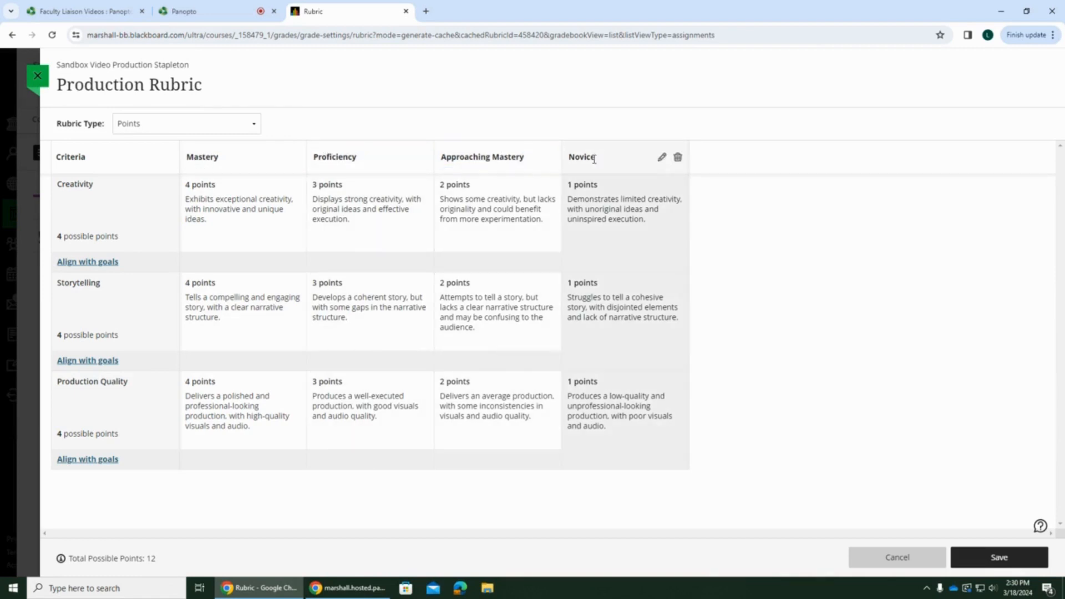
click(660, 159)
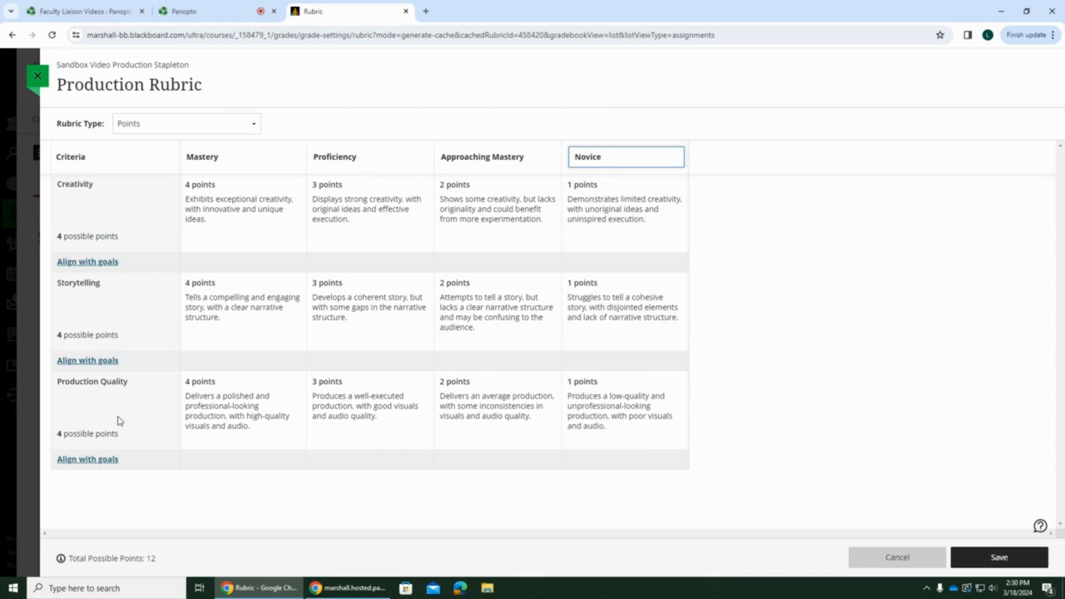
Step: Save the Production Rubric, check for it among the course rubrics and close the gradebook settings
click(1003, 564)
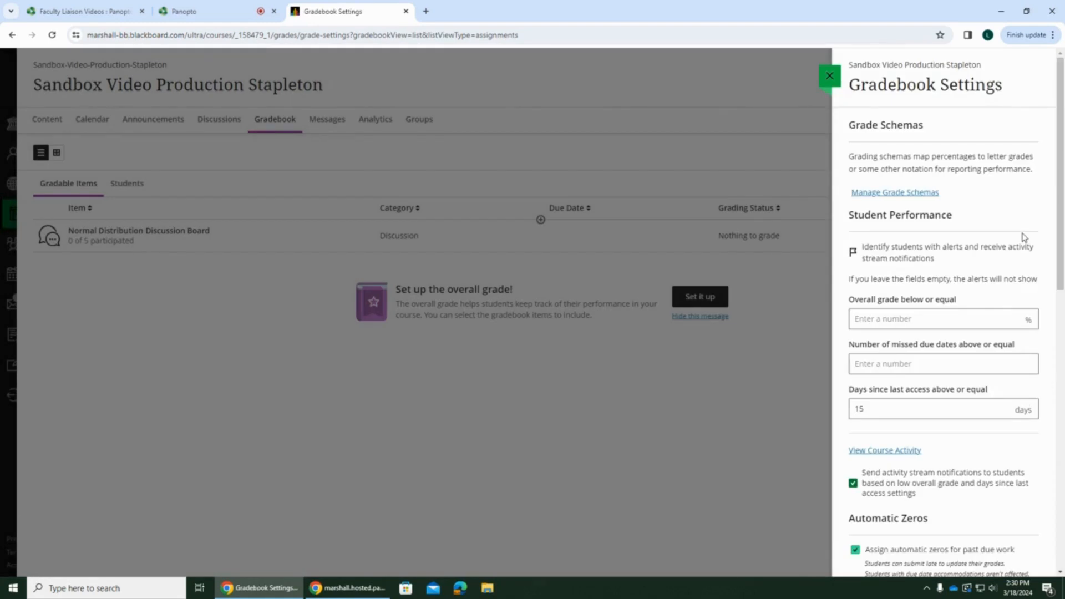
scroll(1014, 261, down, 3)
scroll(1010, 272, down, 8)
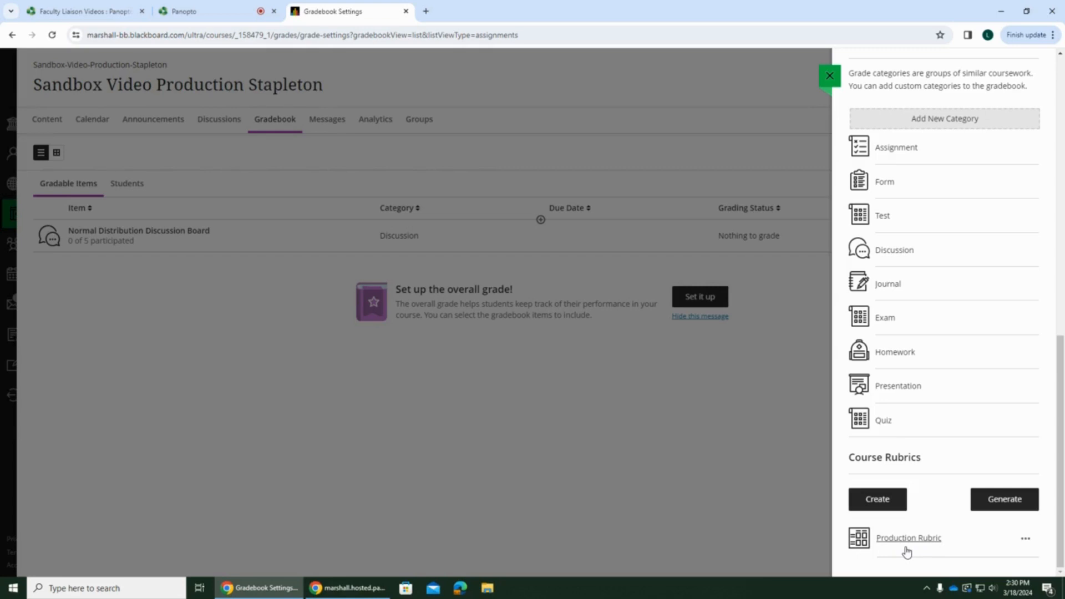
click(829, 79)
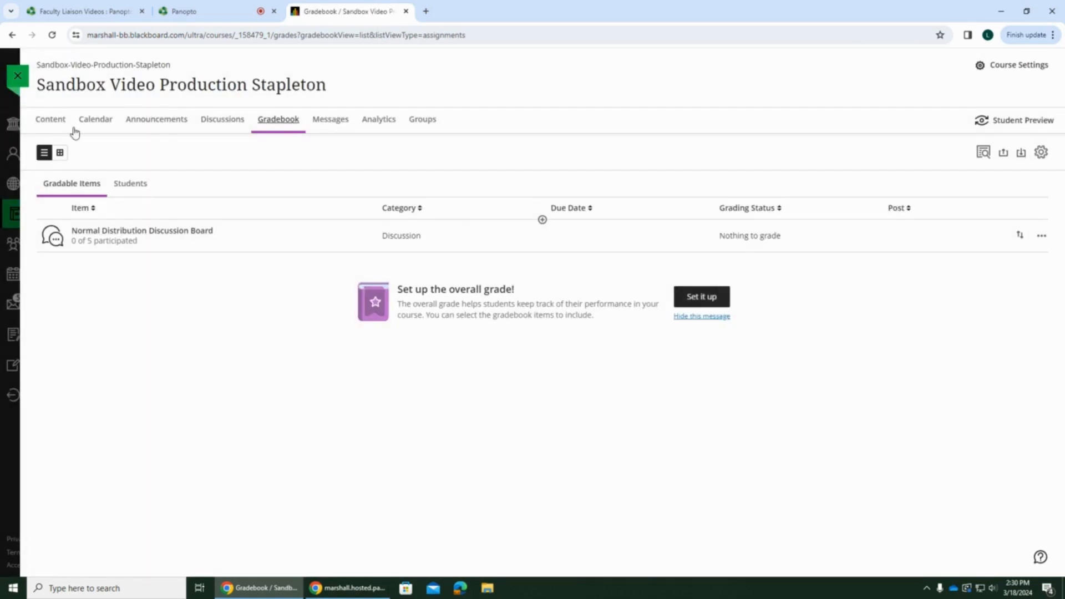
Step: Open the rubric generator from the grading rubric settings of the Normal Distribution Discussion Board
click(54, 125)
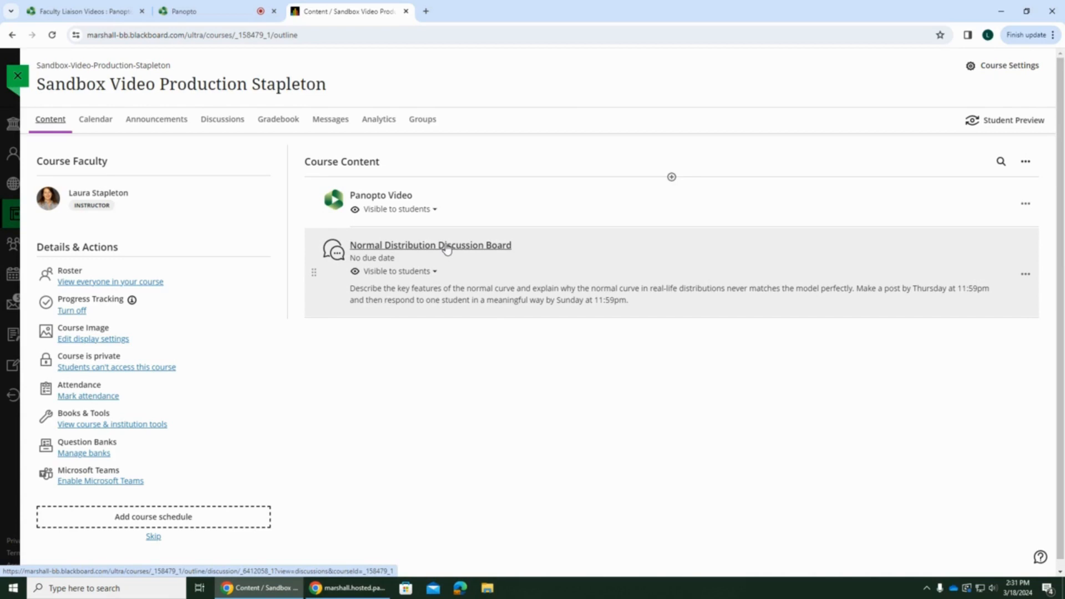
click(447, 250)
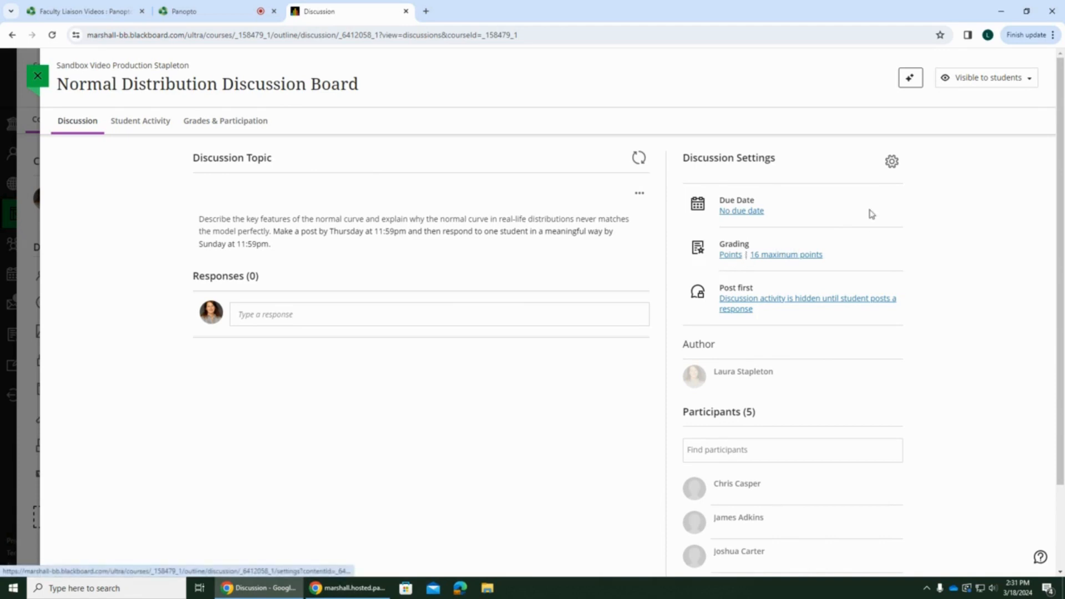
click(891, 163)
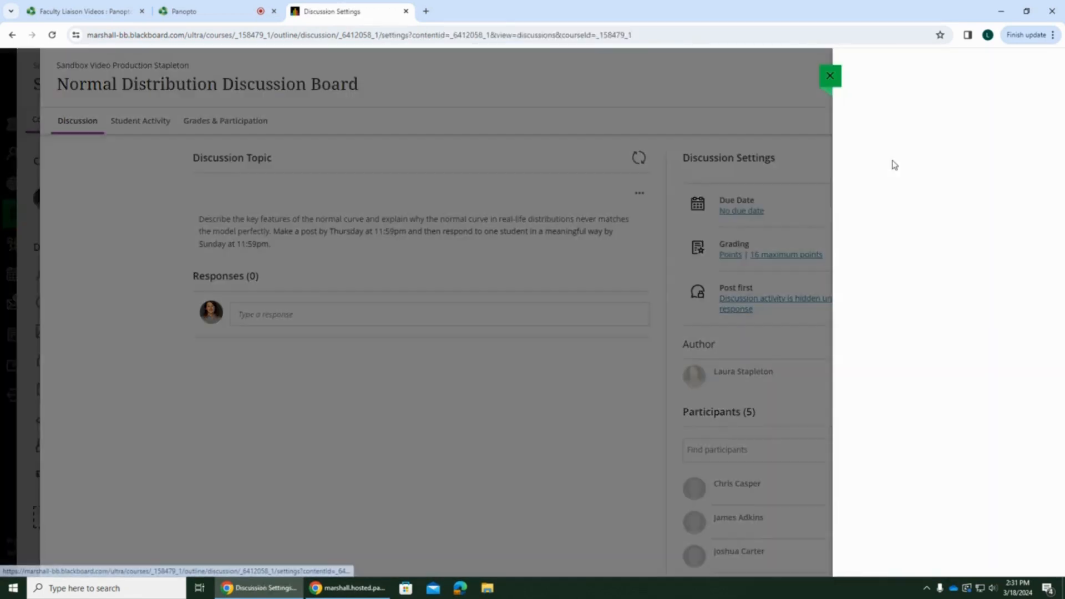
scroll(923, 370, down, 3)
scroll(923, 371, down, 1)
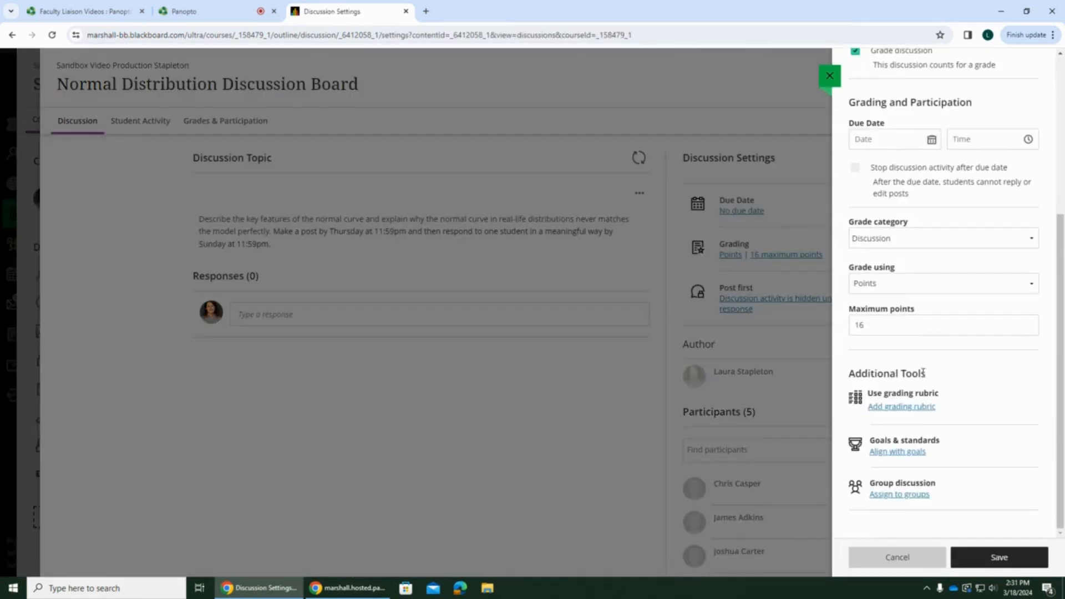
click(903, 408)
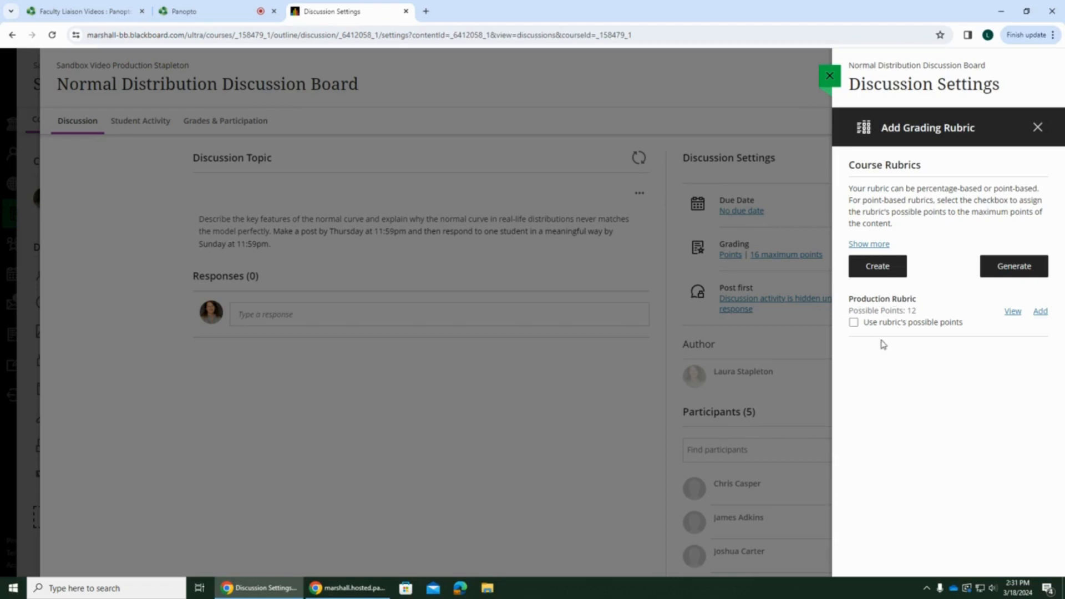
click(852, 323)
click(1019, 268)
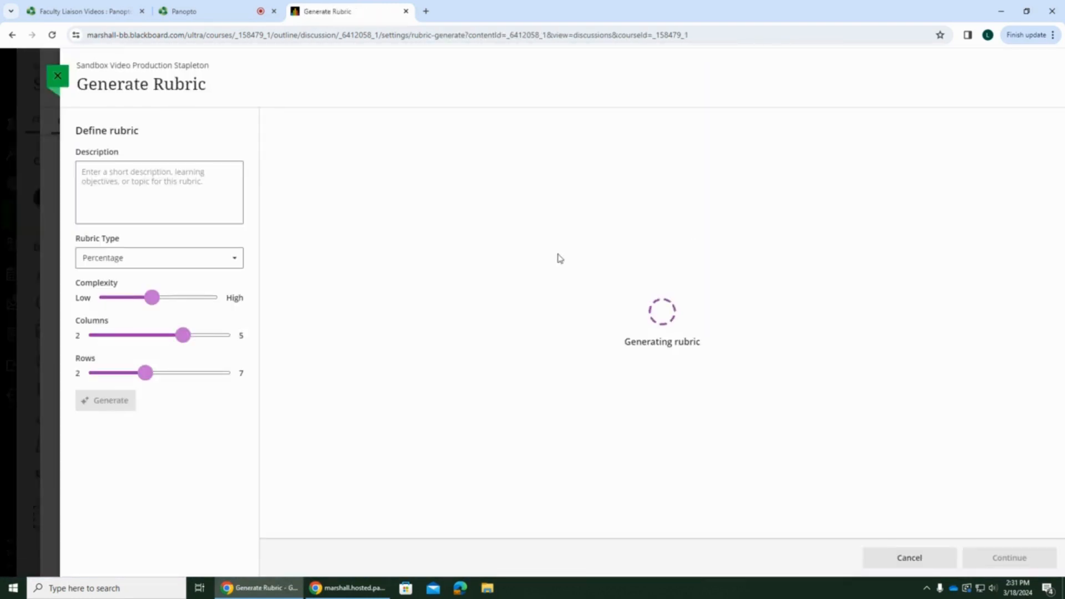
Step: Generate a Points-type rubric for the discussion and look through all criteria in its preview
click(143, 260)
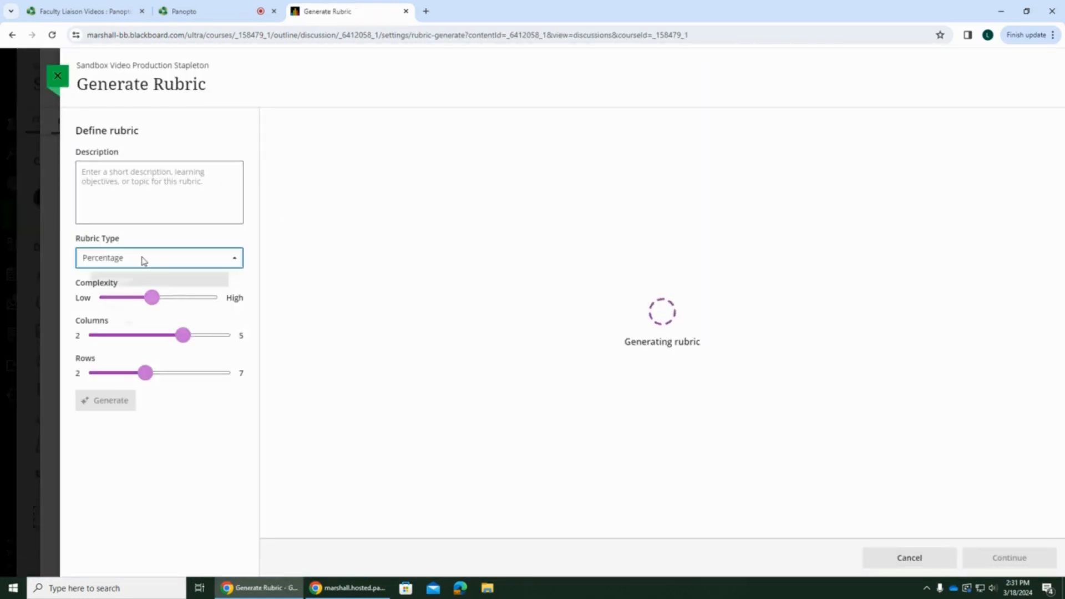
click(107, 326)
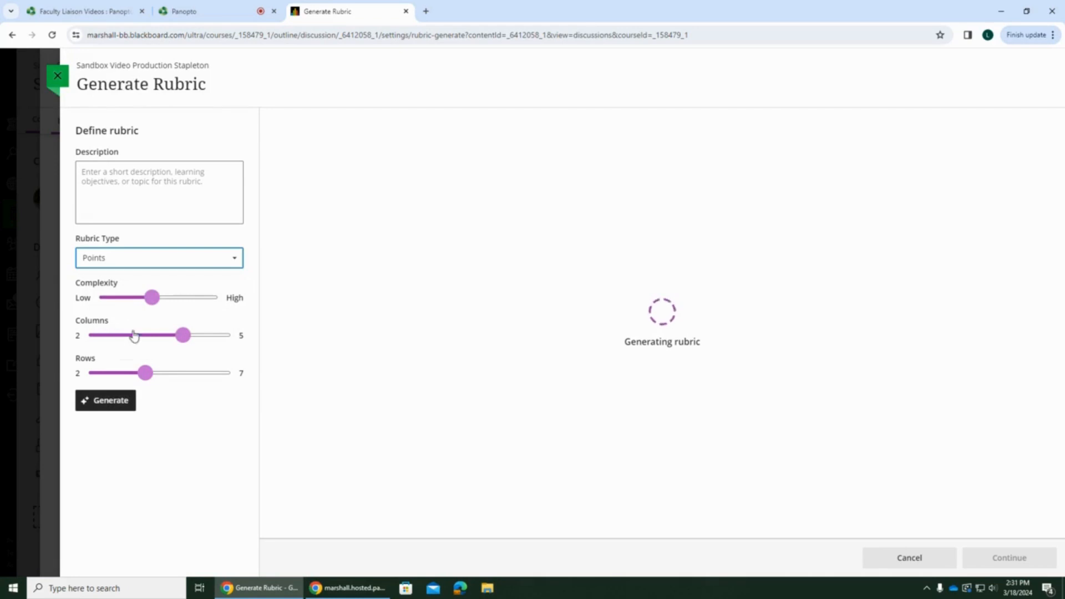
click(107, 408)
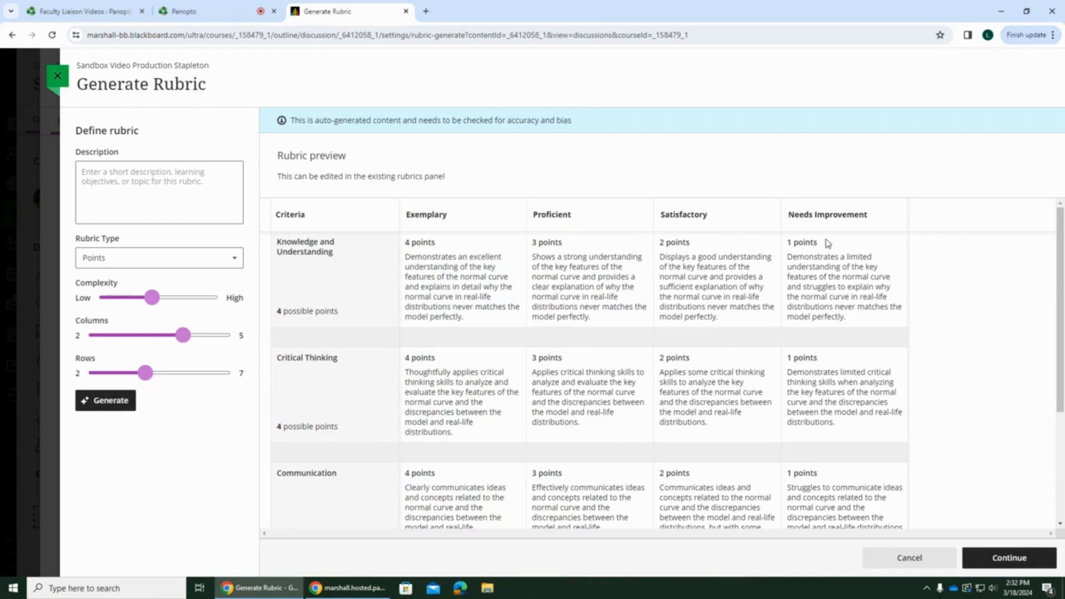
scroll(361, 400, down, 1)
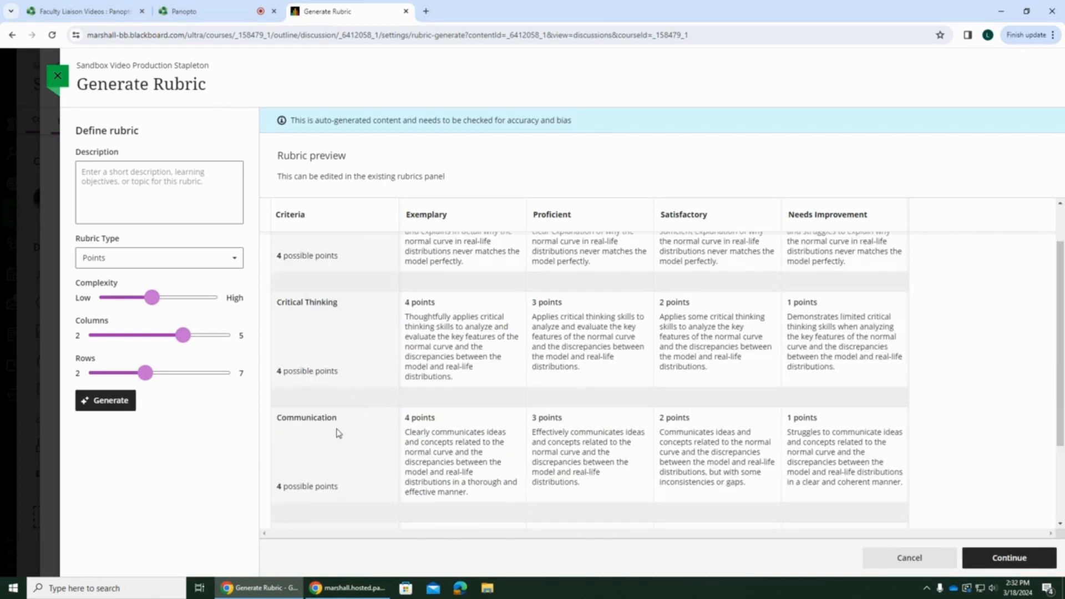
scroll(341, 442, down, 1)
scroll(352, 469, down, 1)
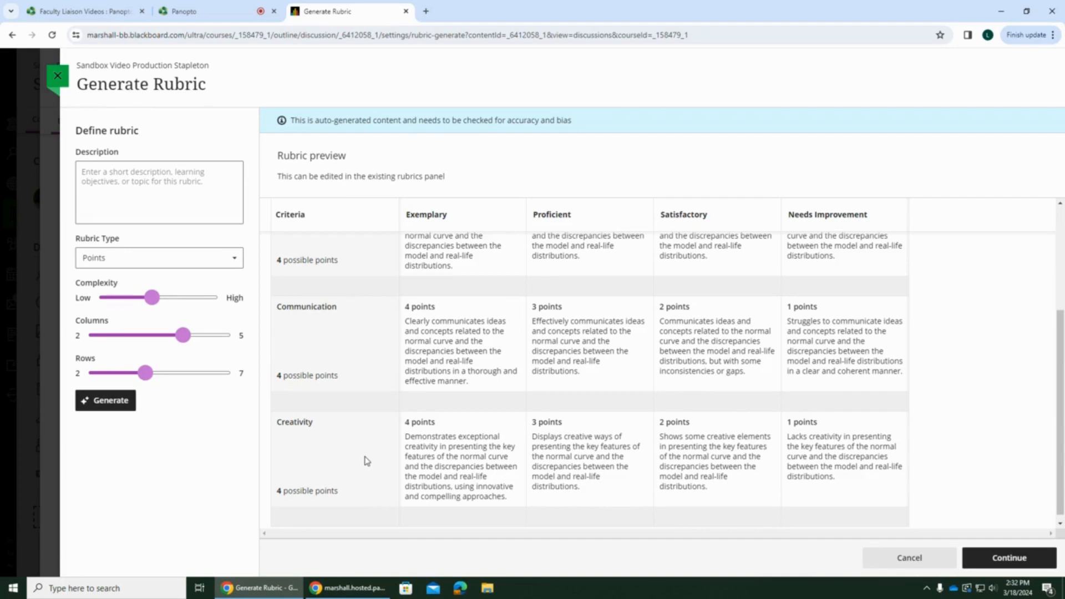
scroll(364, 460, up, 3)
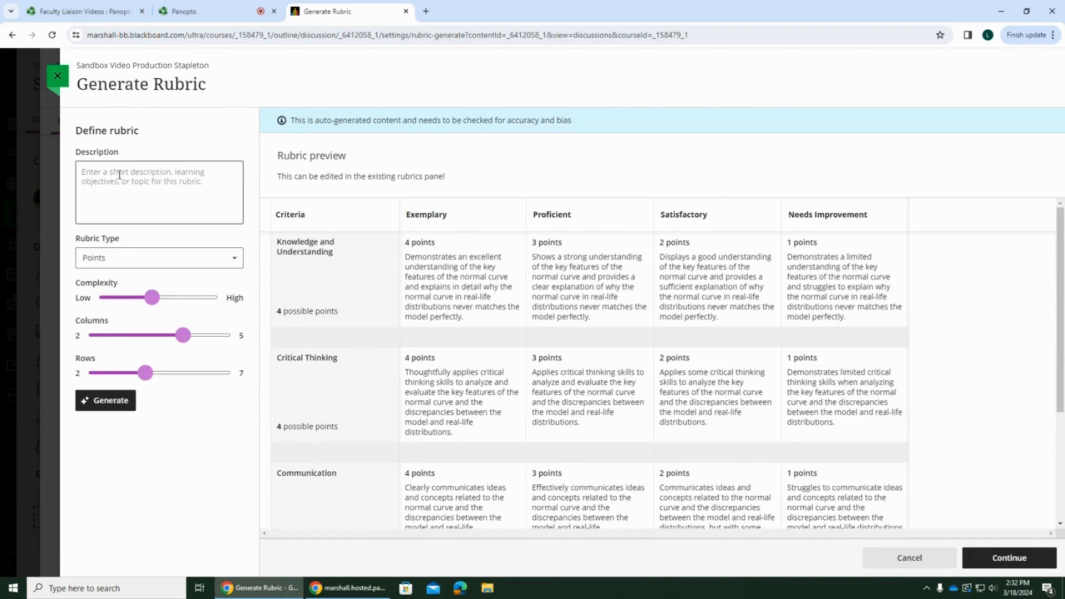
Step: Regenerate the rubric with the description "responds to another student" and look through all criteria in the preview
click(118, 174)
text(res)
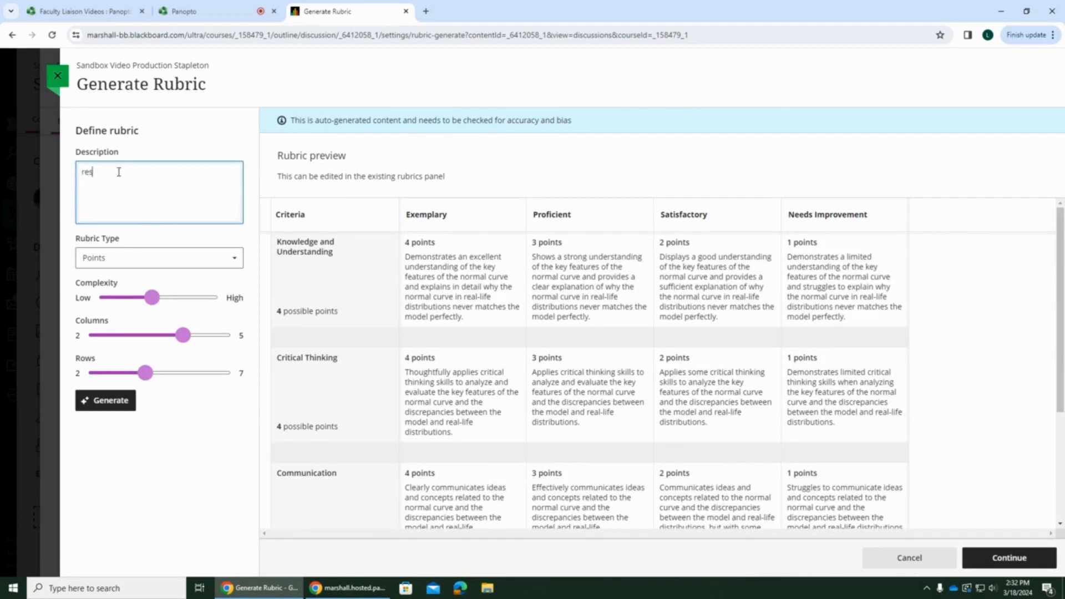
text(ponds to another student)
click(110, 407)
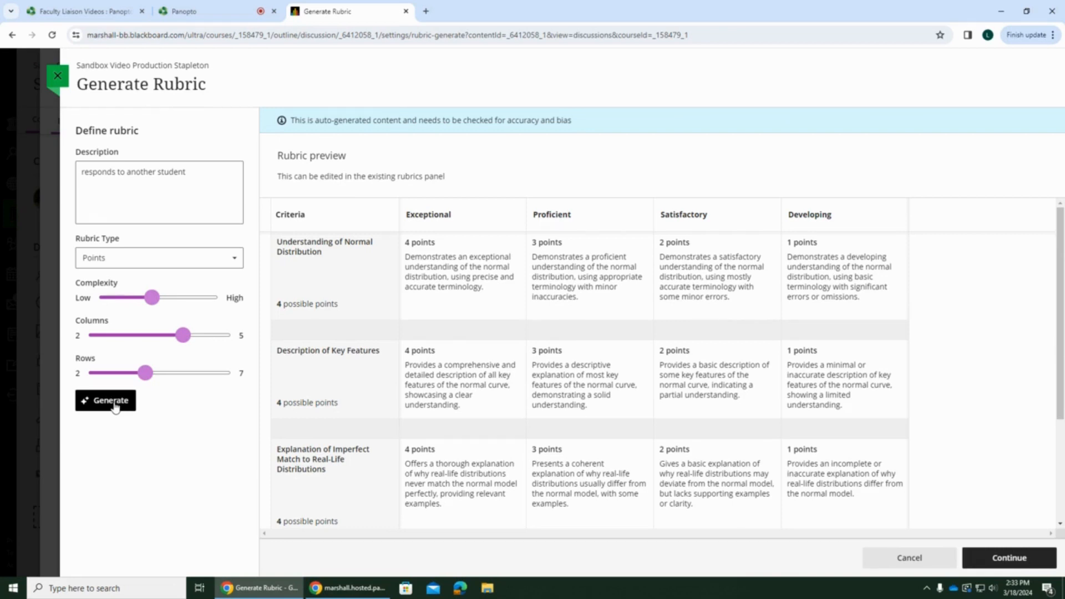
scroll(367, 478, down, 1)
scroll(368, 479, down, 2)
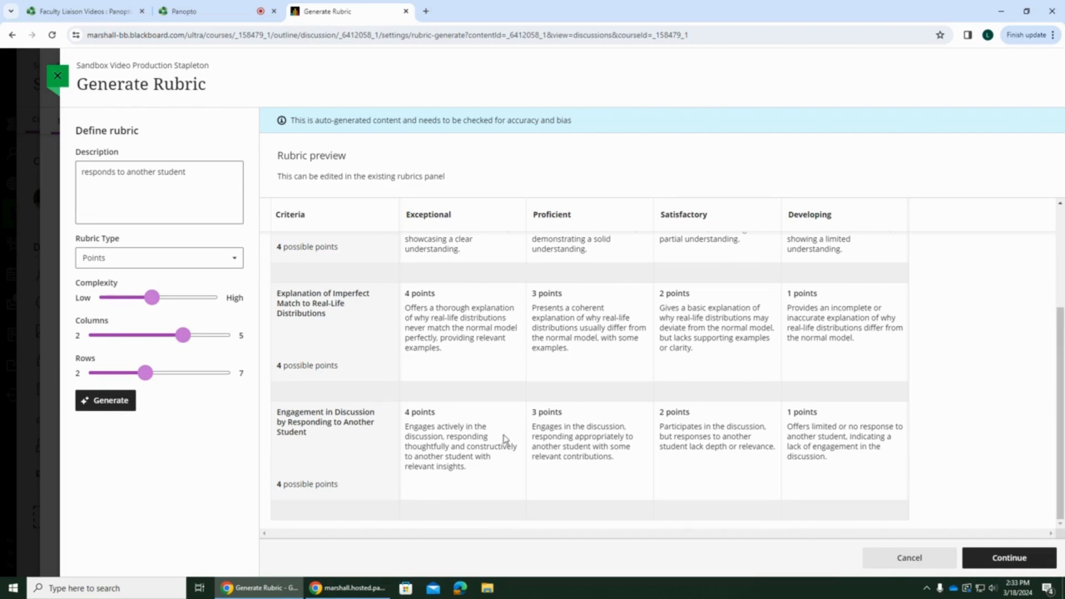
scroll(506, 441, up, 3)
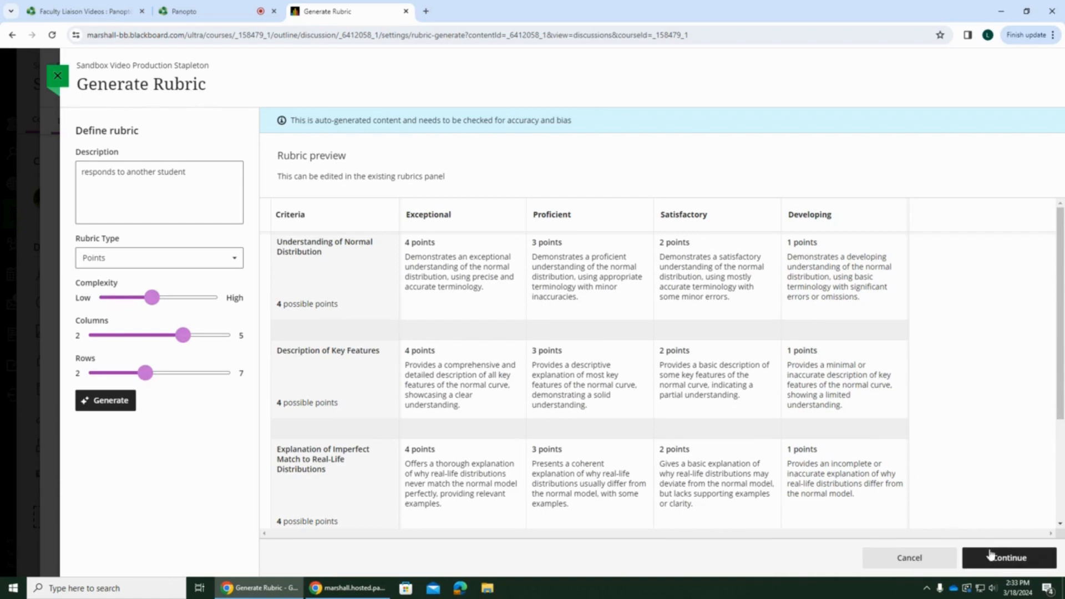
Step: Accept the generated rubric, rename it "Normal Distribution Discussion Board Rubric" and save it
click(1019, 562)
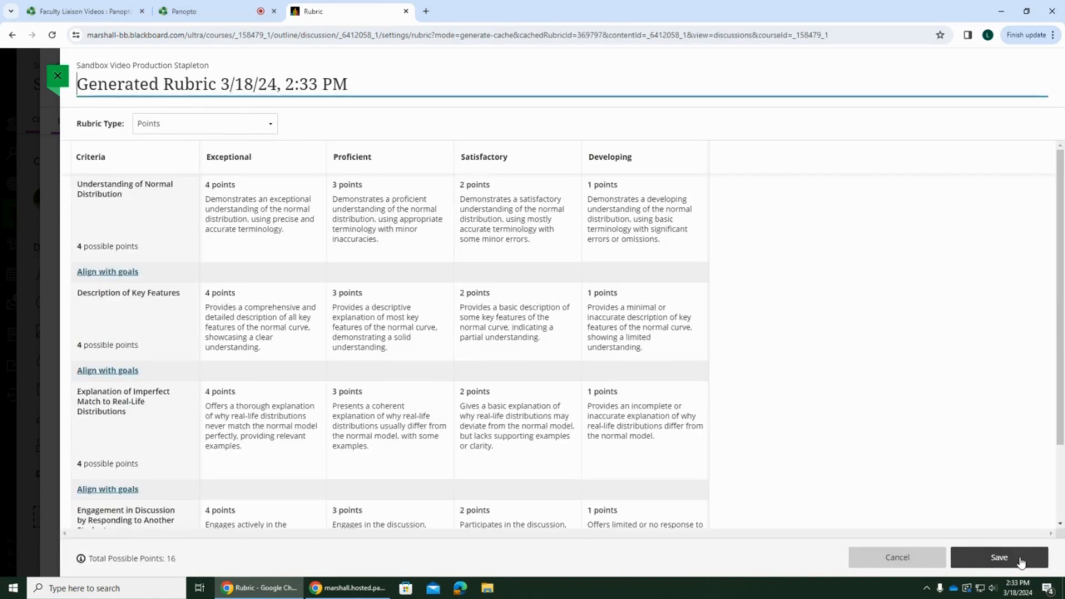
drag(352, 88, 72, 83)
text(N)
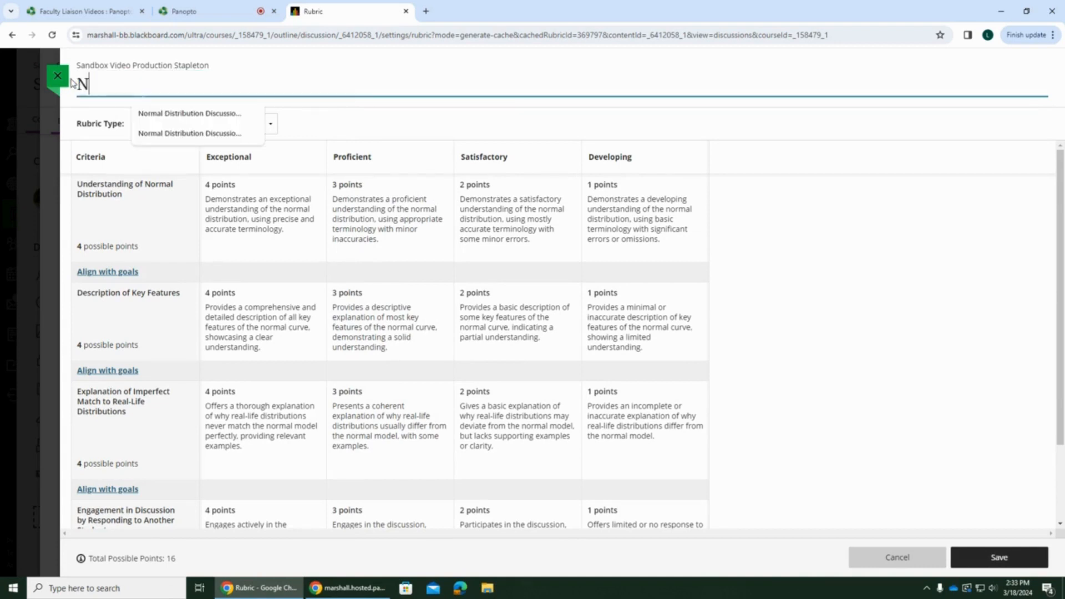
text(orm)
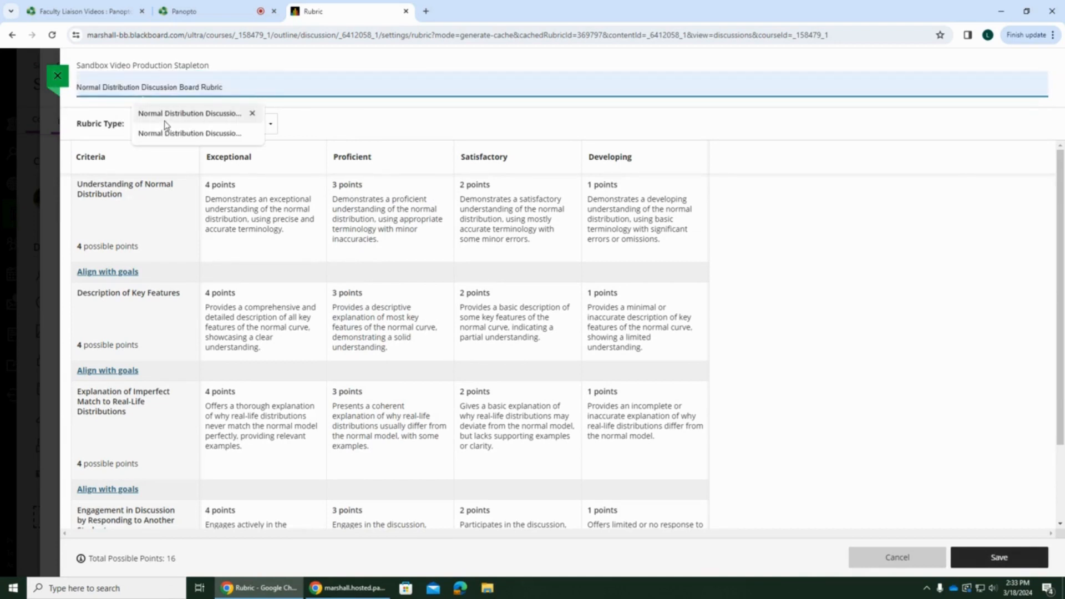
click(166, 119)
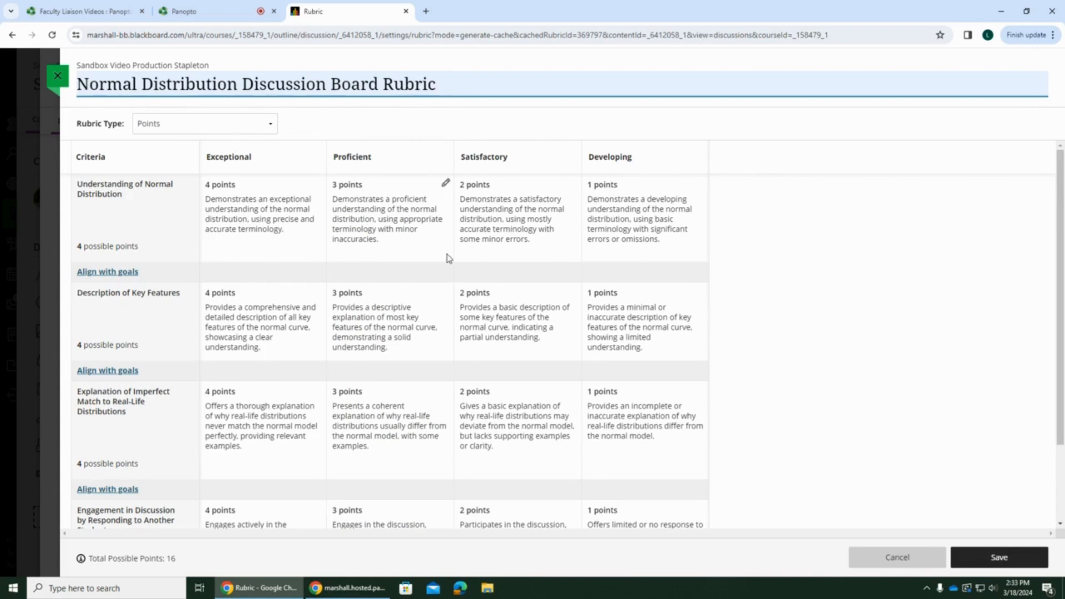
click(995, 557)
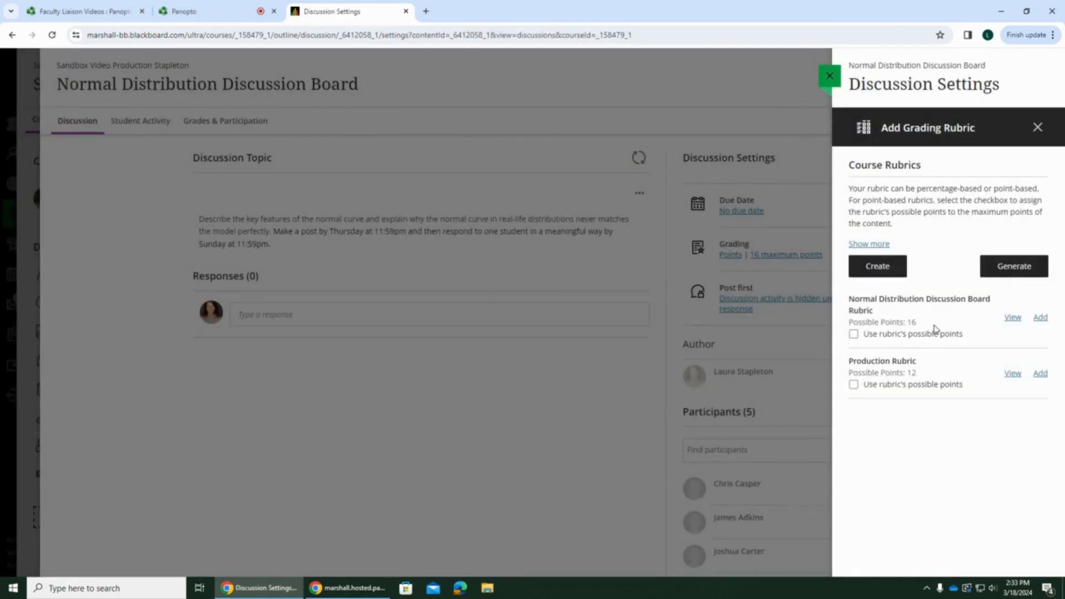
Step: Add the Normal Distribution Discussion Board Rubric to the discussion using its possible points as maximum points, and close the discussion settings
click(854, 336)
click(1040, 319)
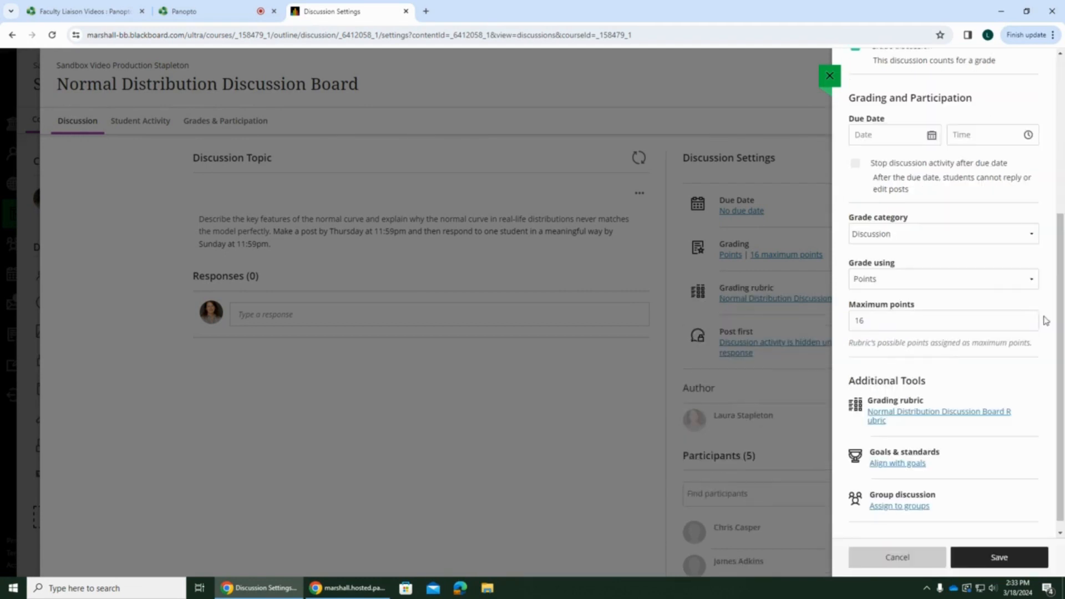
click(830, 76)
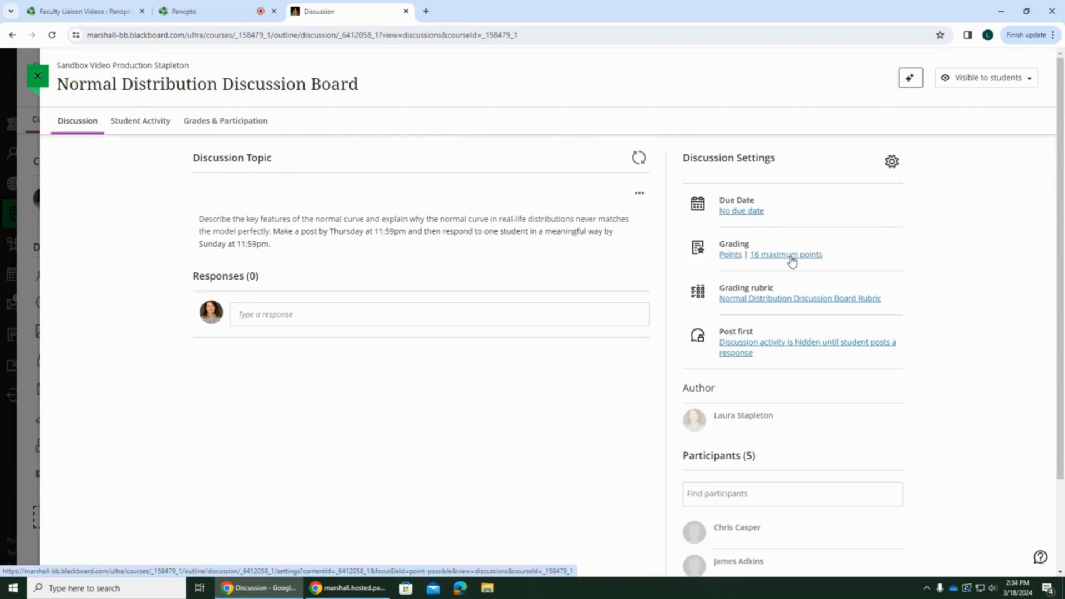
Step: Review the grading rubric attached to the discussion, leave it without changes and return to the course content page
click(785, 300)
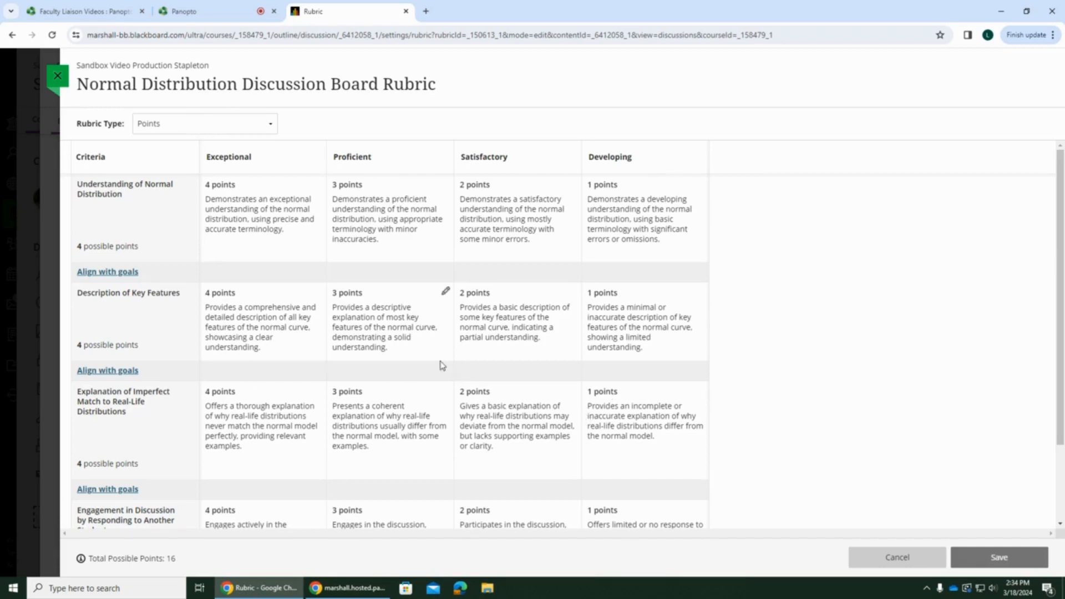
scroll(348, 372, down, 2)
scroll(350, 382, up, 2)
click(56, 78)
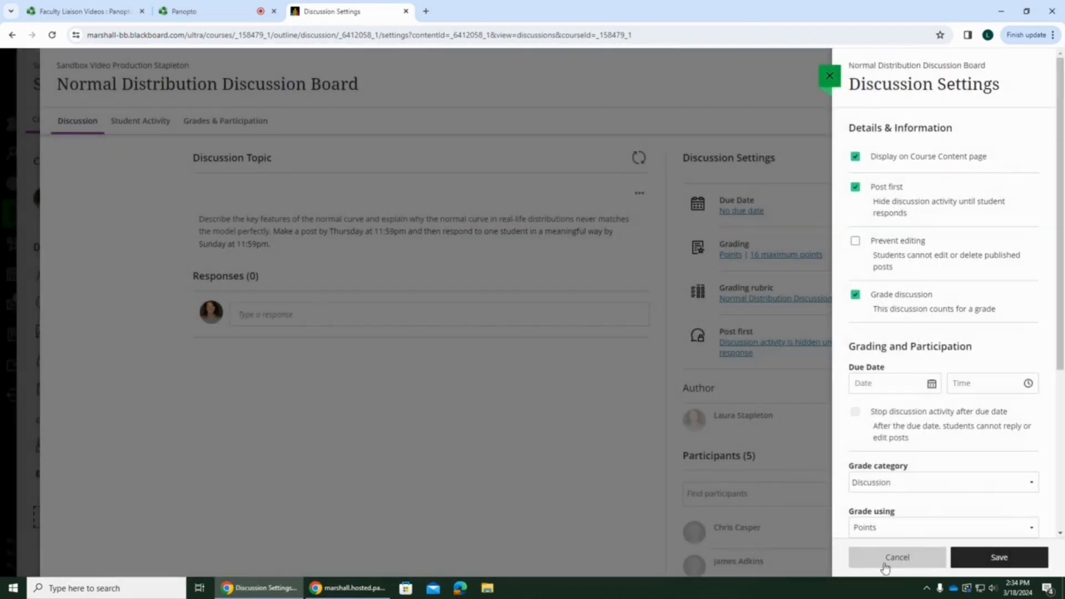
click(891, 557)
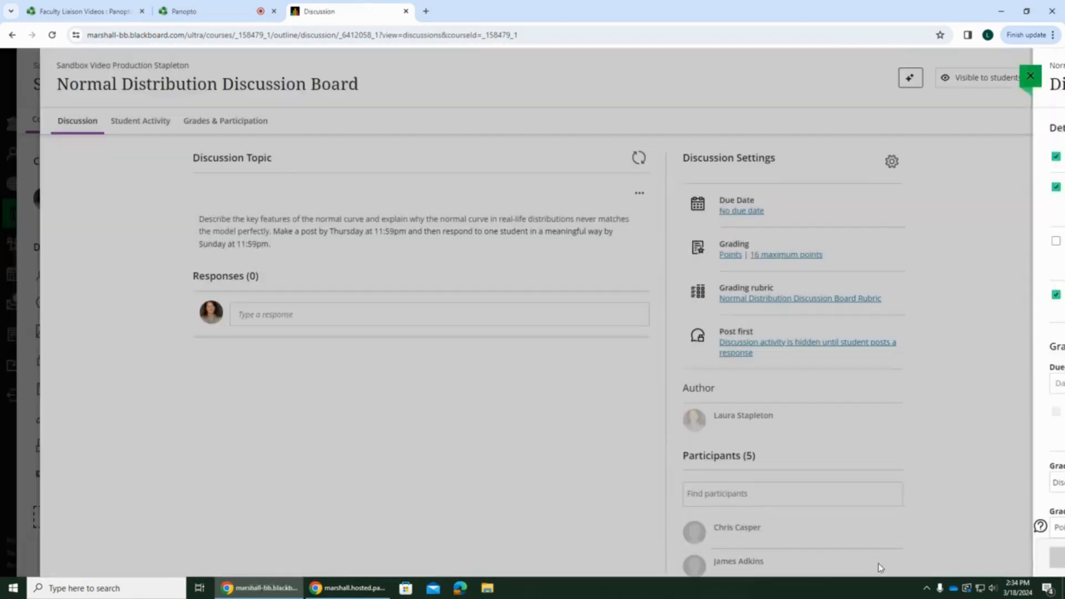
click(40, 78)
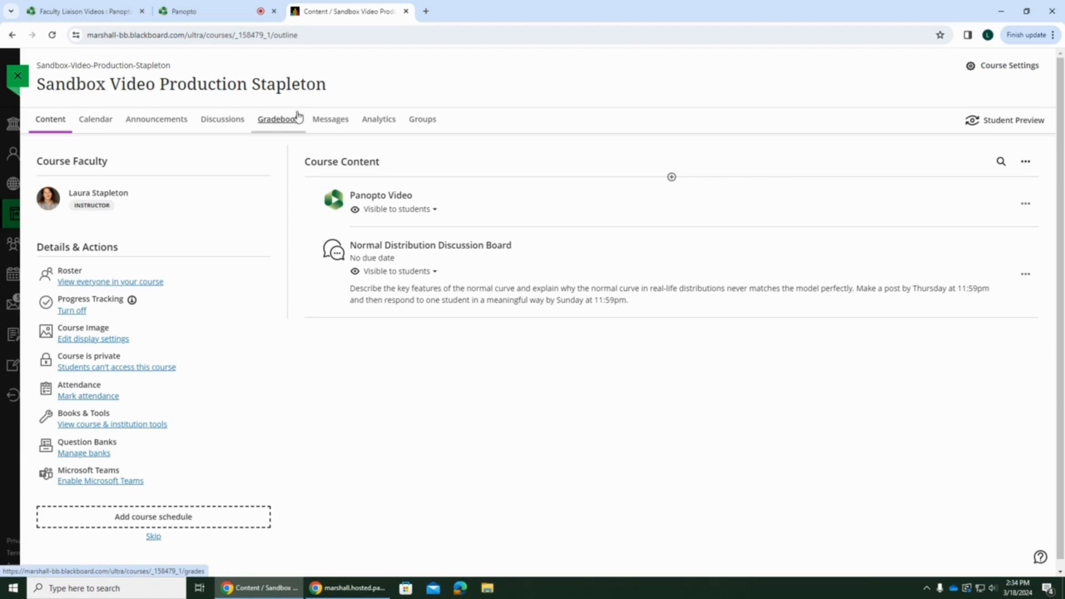
click(208, 9)
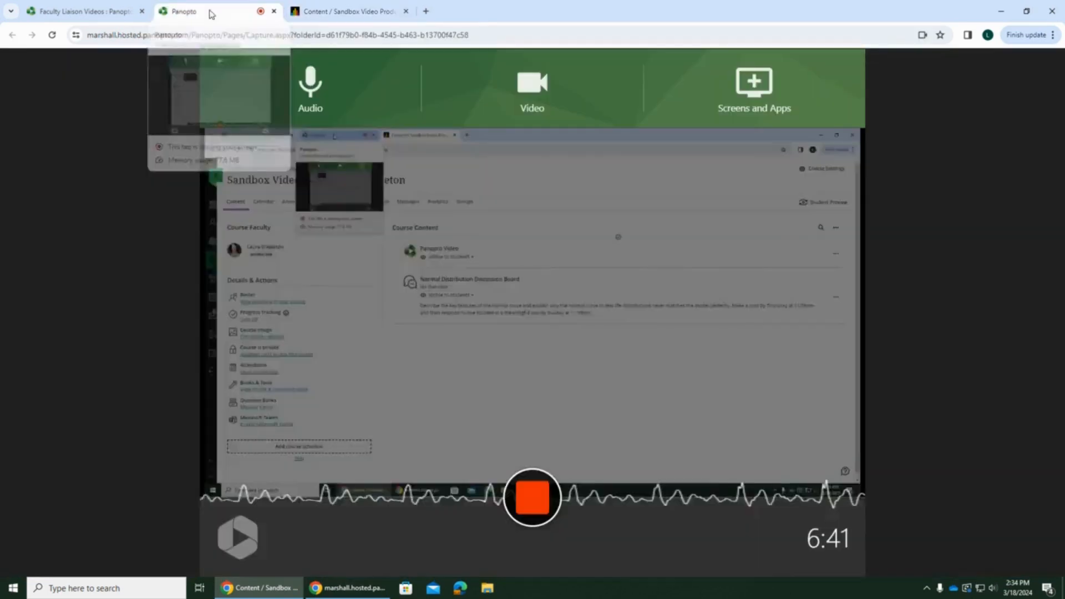